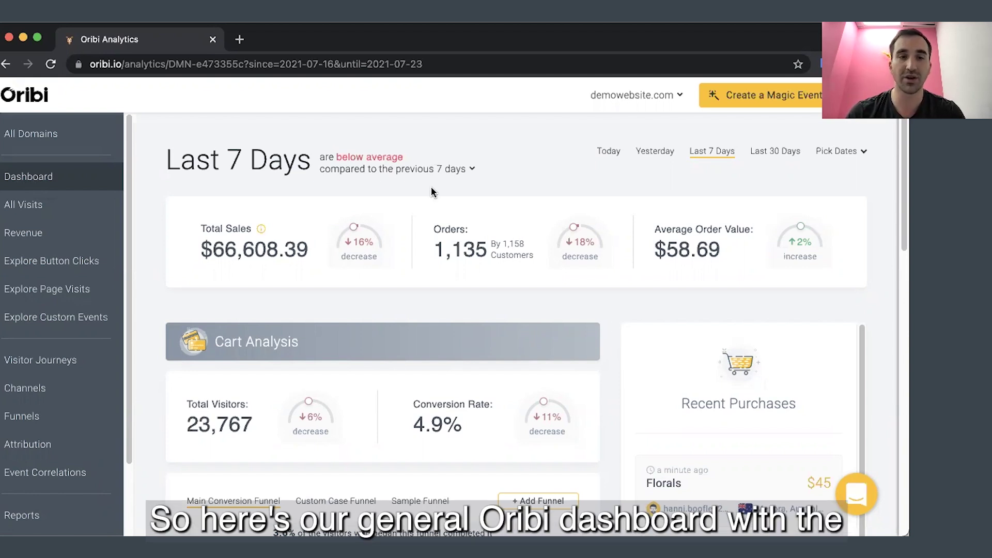
Start a new Magic Event from scratch and choose page visits as its event type
mouse_move(340, 266)
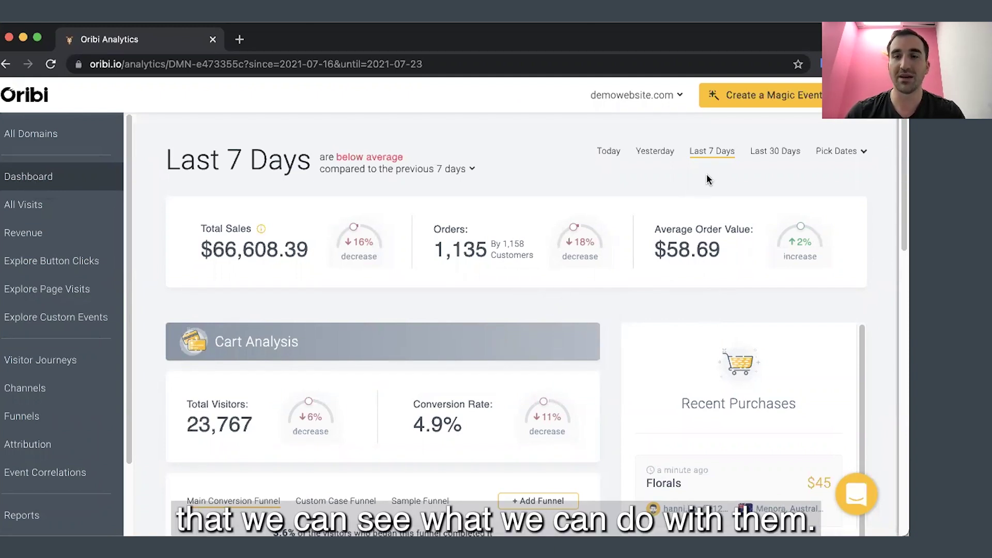
click(755, 101)
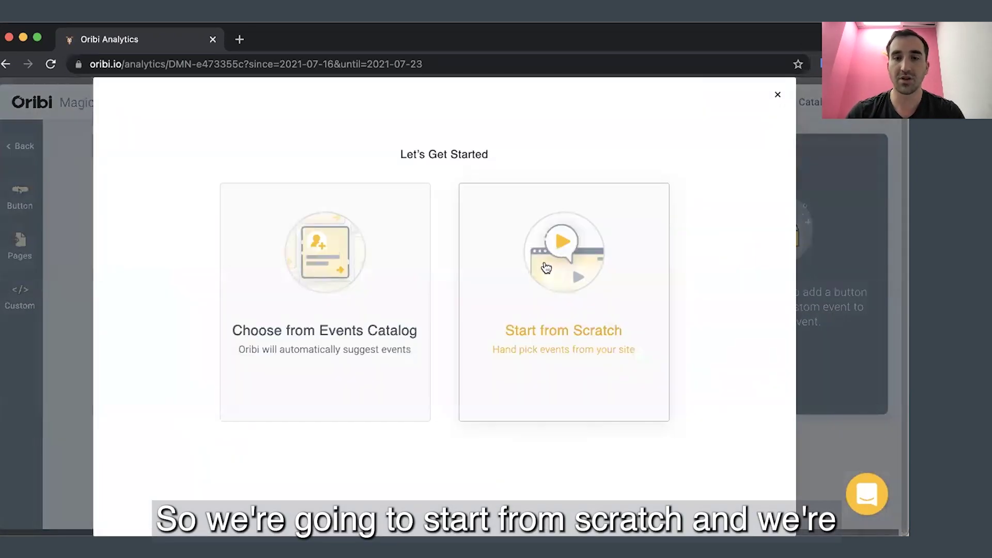
click(546, 268)
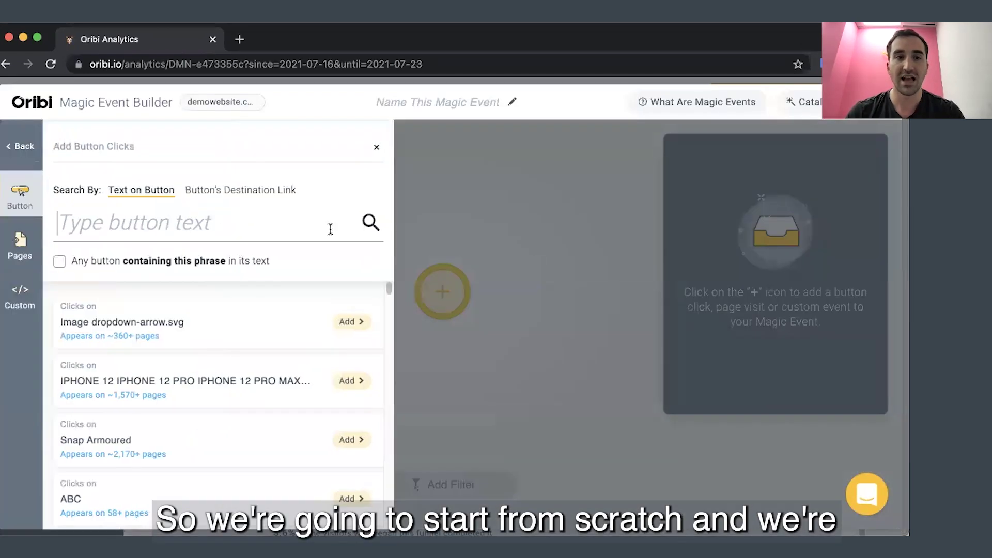
click(21, 242)
Add visits to any page containing the phrase "/products/" in its URL to the Magic Event
click(113, 226)
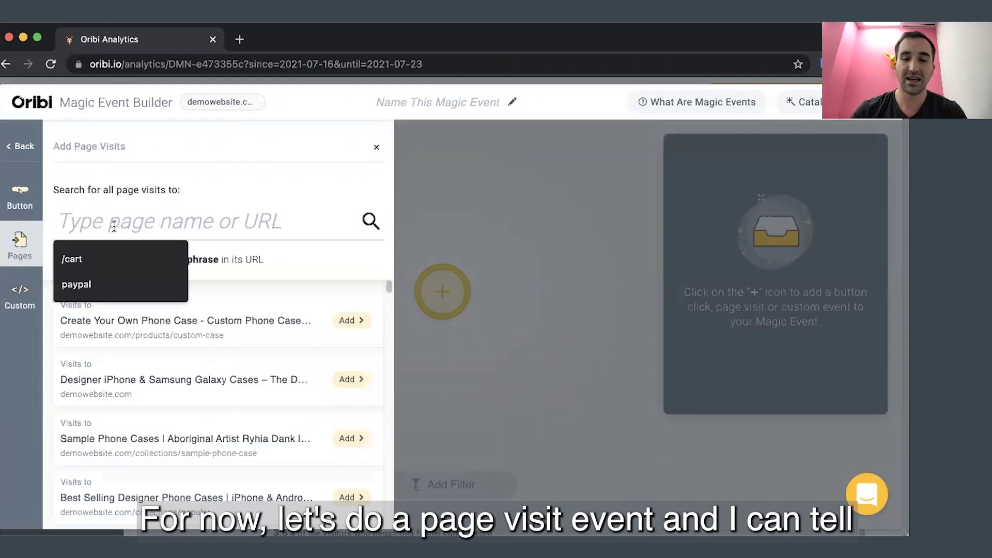
text(/product/)
click(59, 261)
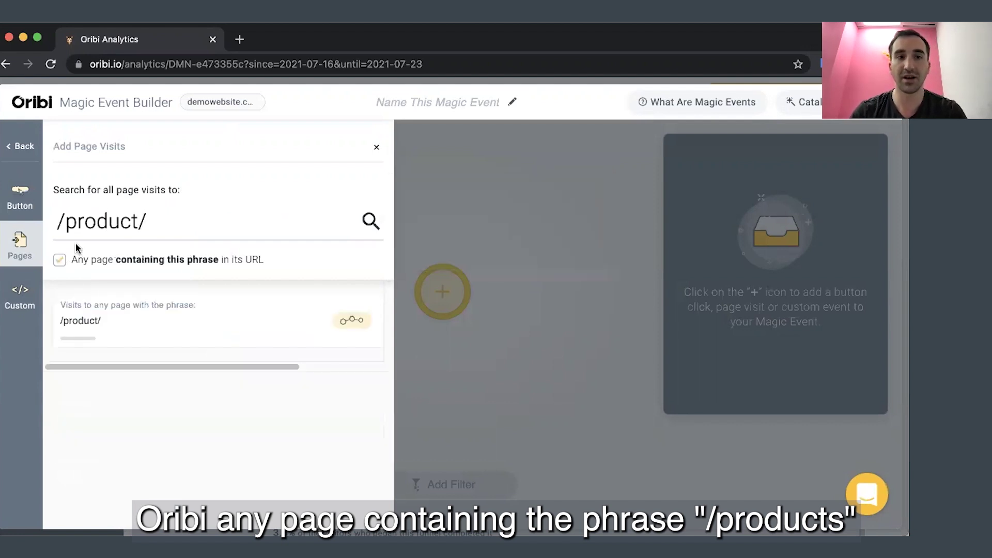
click(140, 222)
text(s)
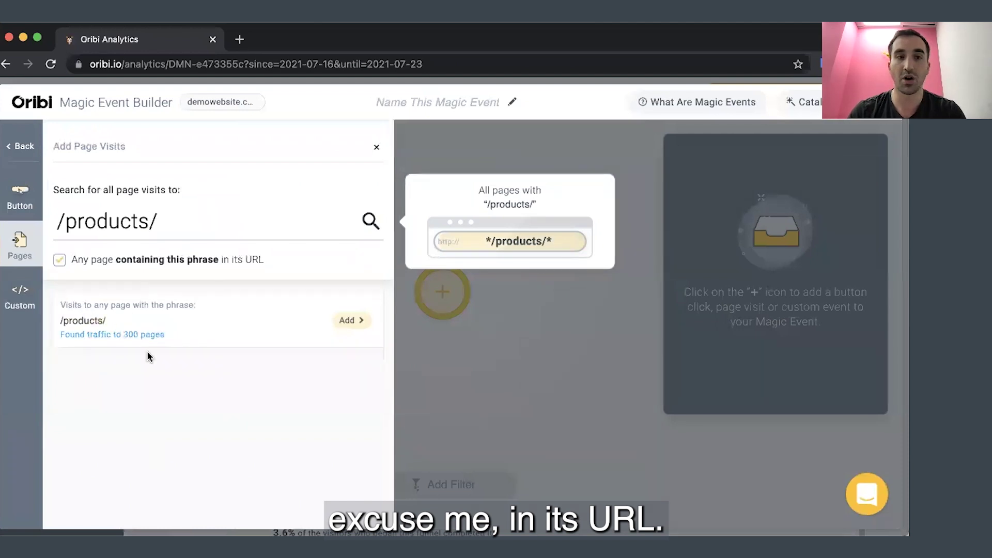
mouse_move(87, 337)
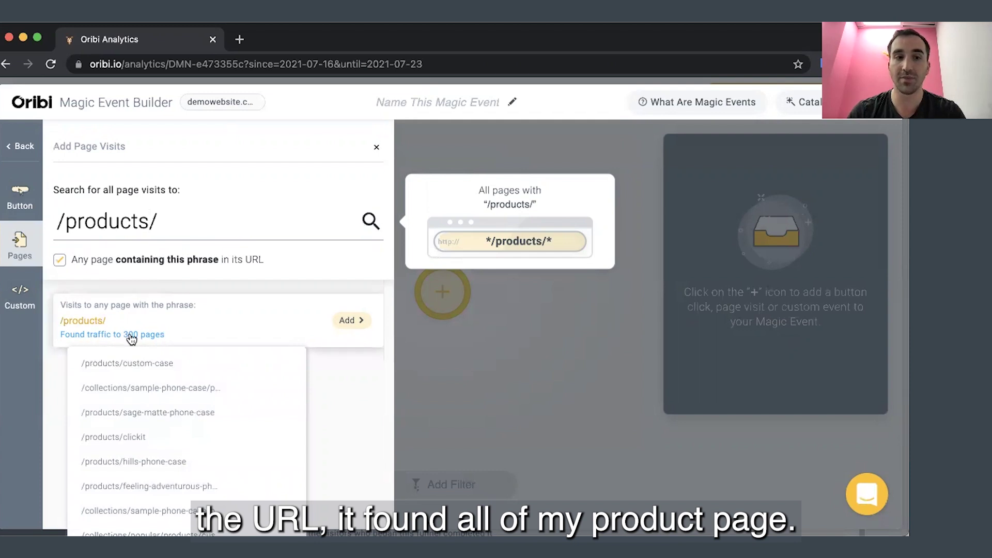
click(356, 323)
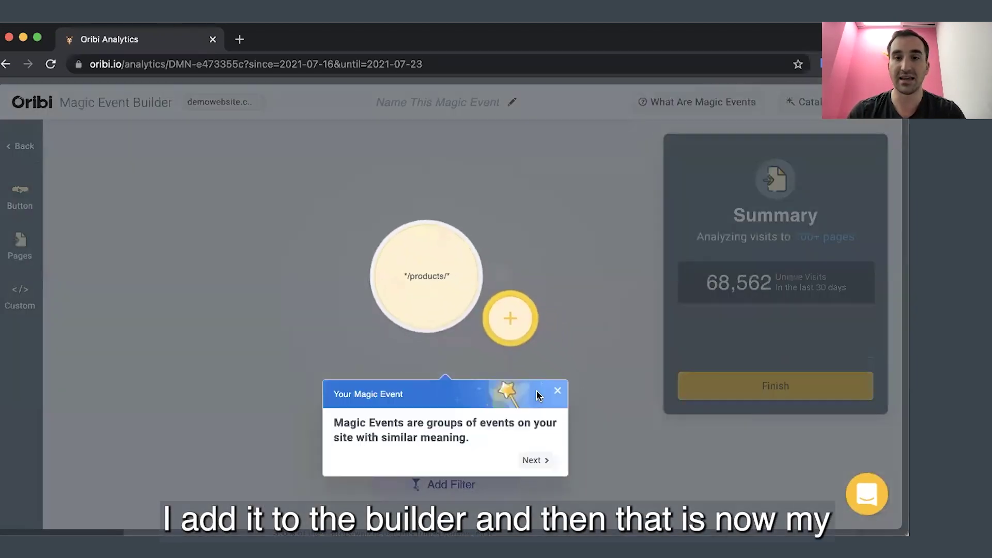
Dismiss the introductory tip and leave the Magic Event Builder without finishing the event
click(557, 390)
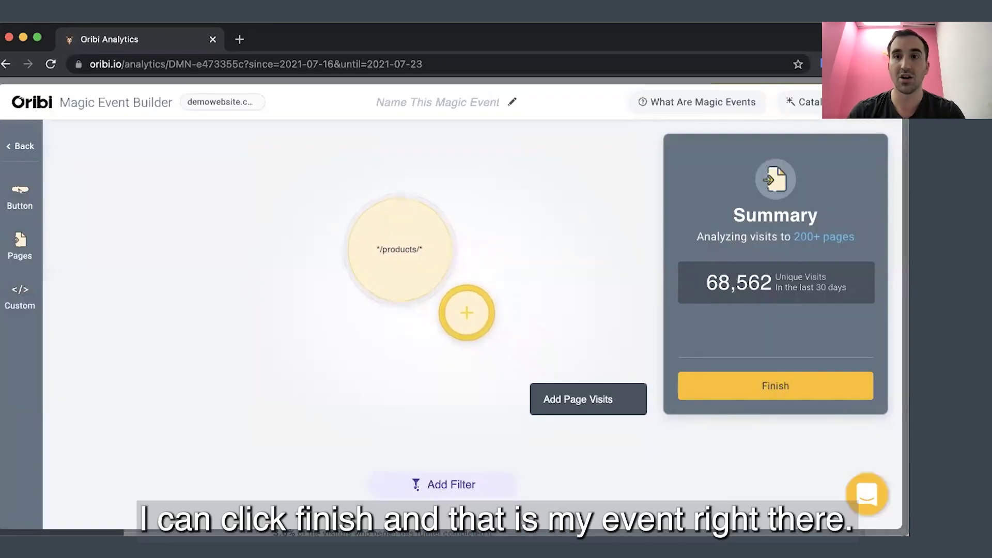
click(882, 101)
click(508, 409)
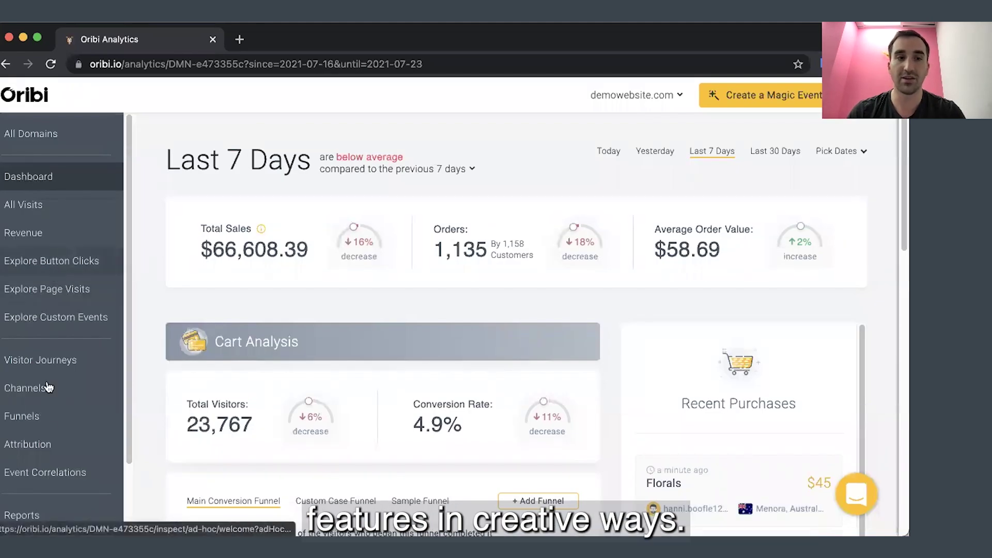
Open the funnels report and compare the Main Conversion Funnel's last 7 days with the previous 7 days
click(59, 412)
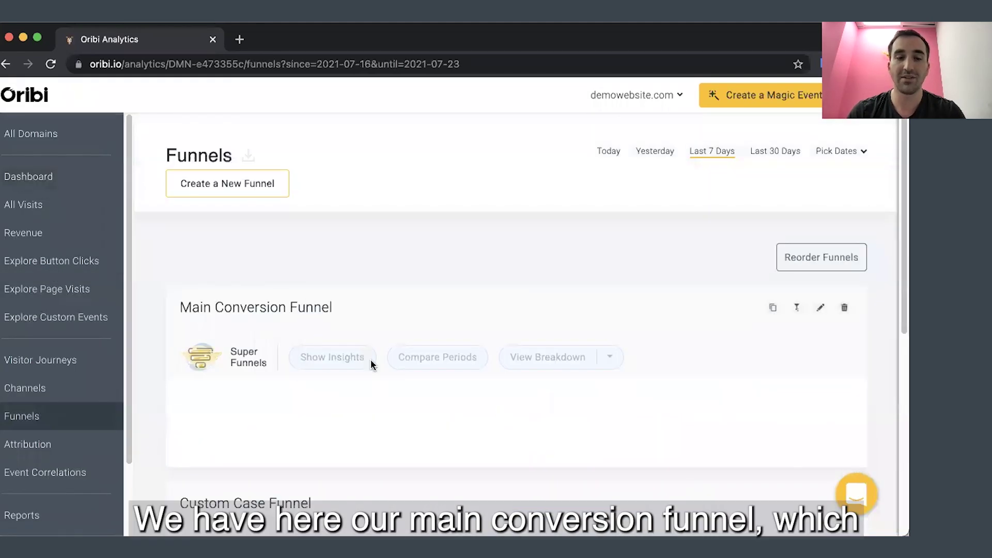
scroll(279, 279, down, 2)
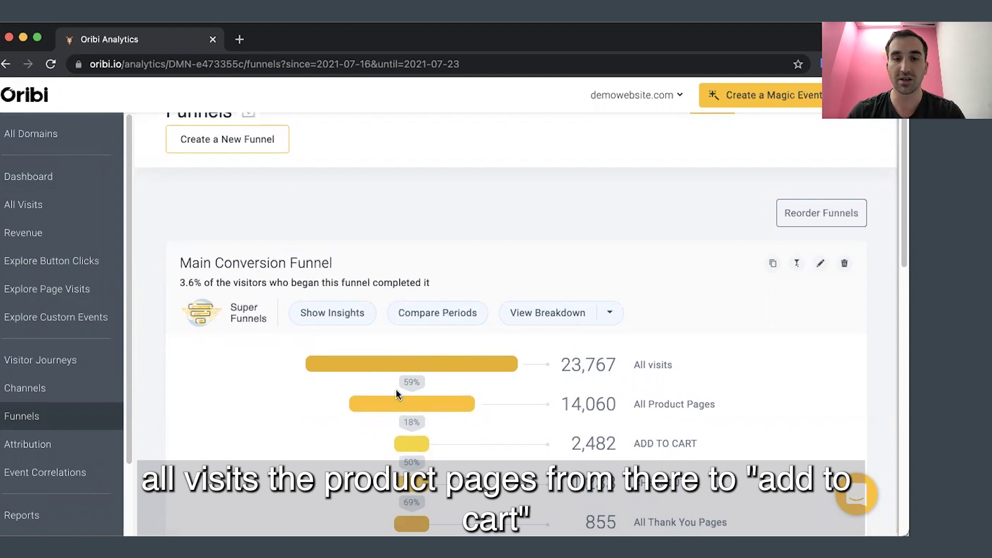
scroll(401, 434, down, 1)
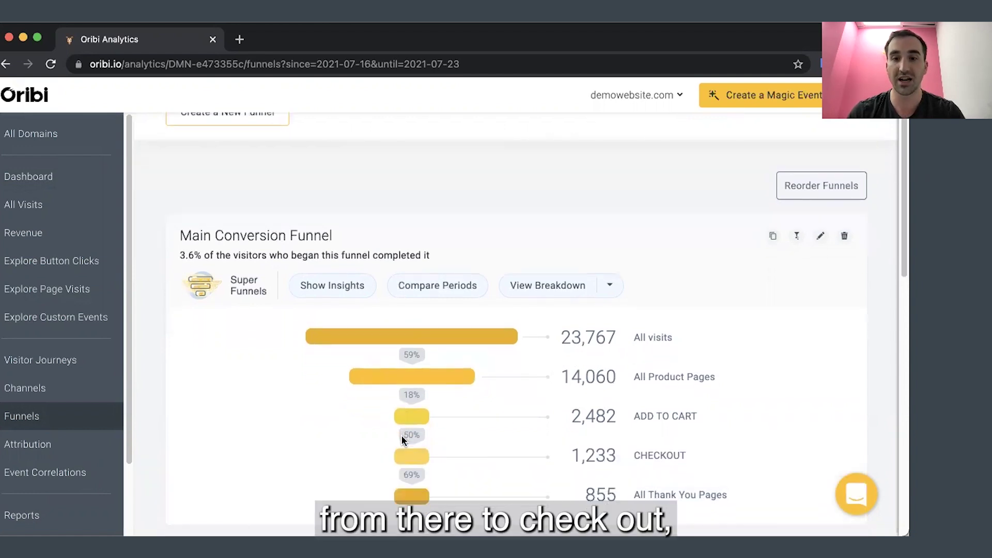
scroll(402, 441, down, 1)
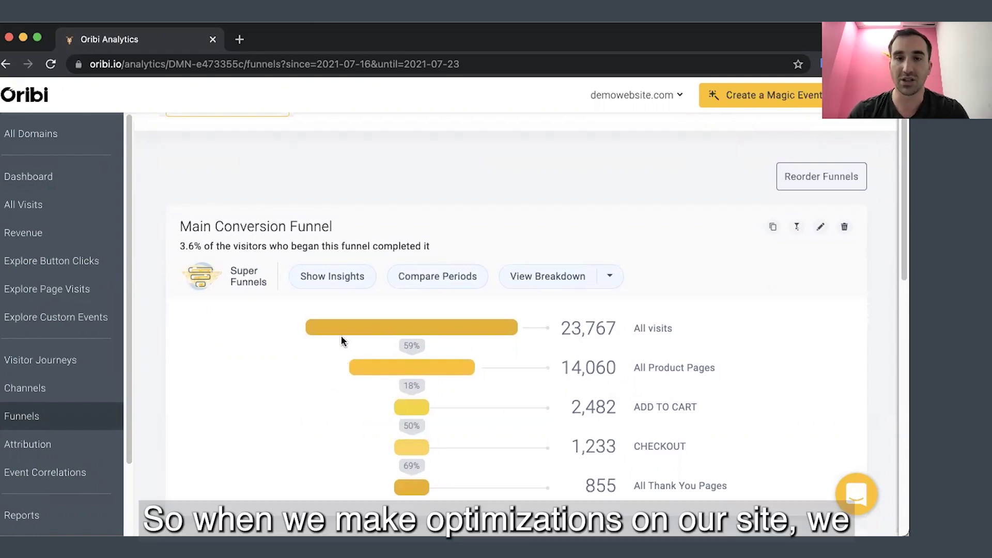
click(451, 275)
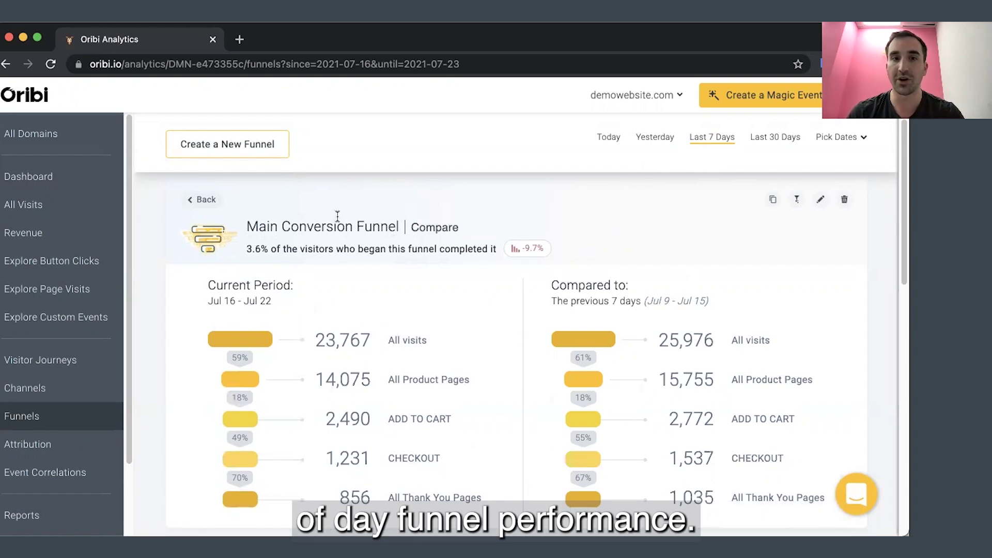
click(204, 201)
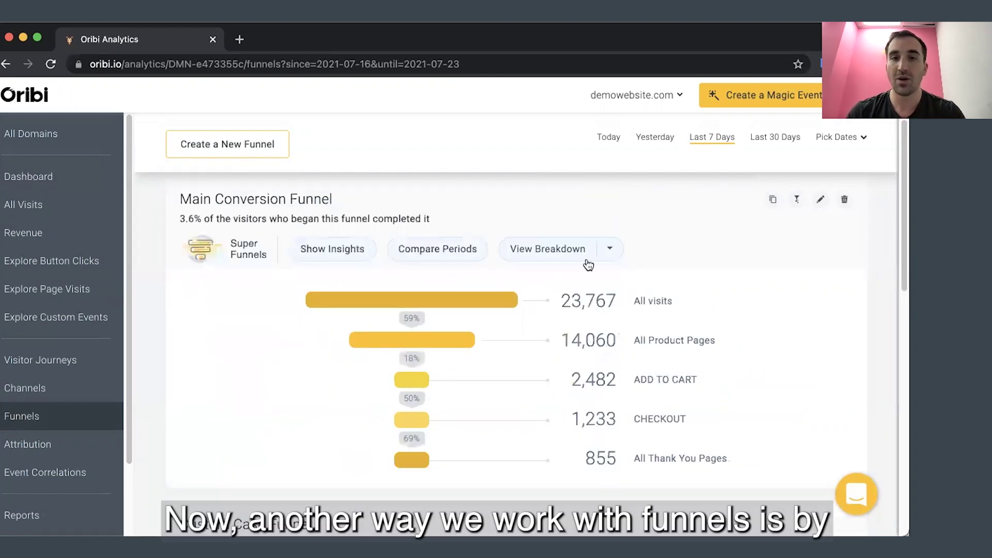
Break down the Main Conversion Funnel by channel, examine the Google, Google (paid) and Facebook funnels, and review the other breakdown options
click(550, 253)
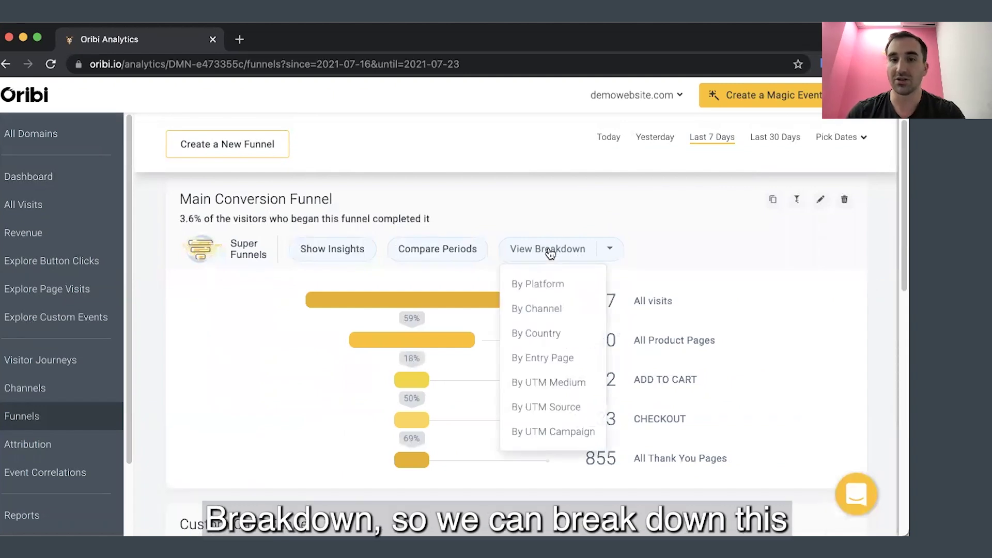
click(549, 316)
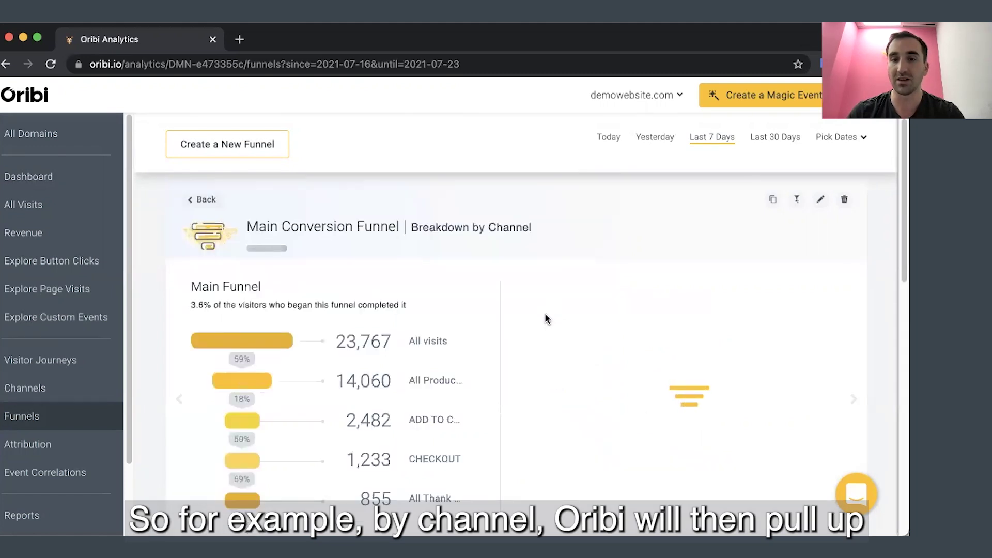
scroll(568, 323, down, 1)
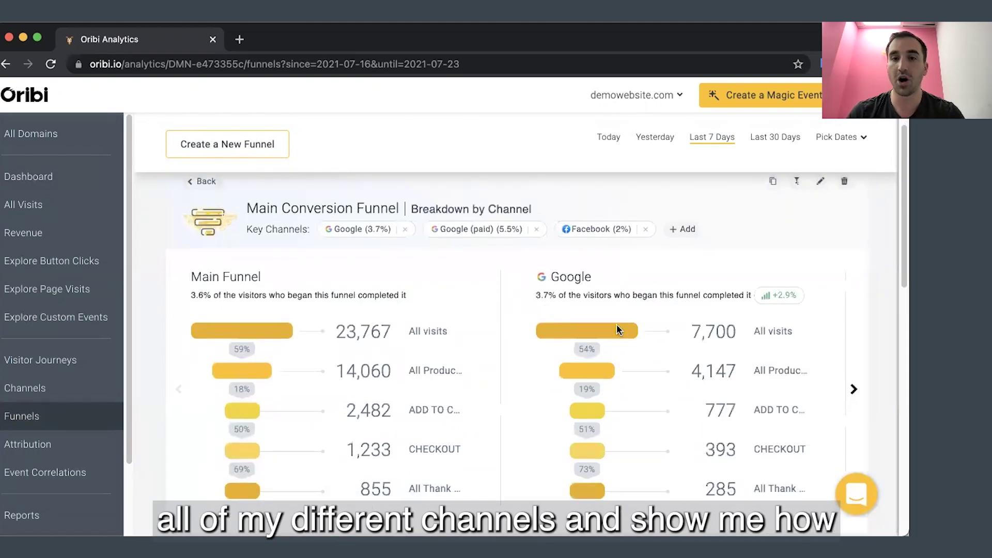
click(851, 391)
click(852, 390)
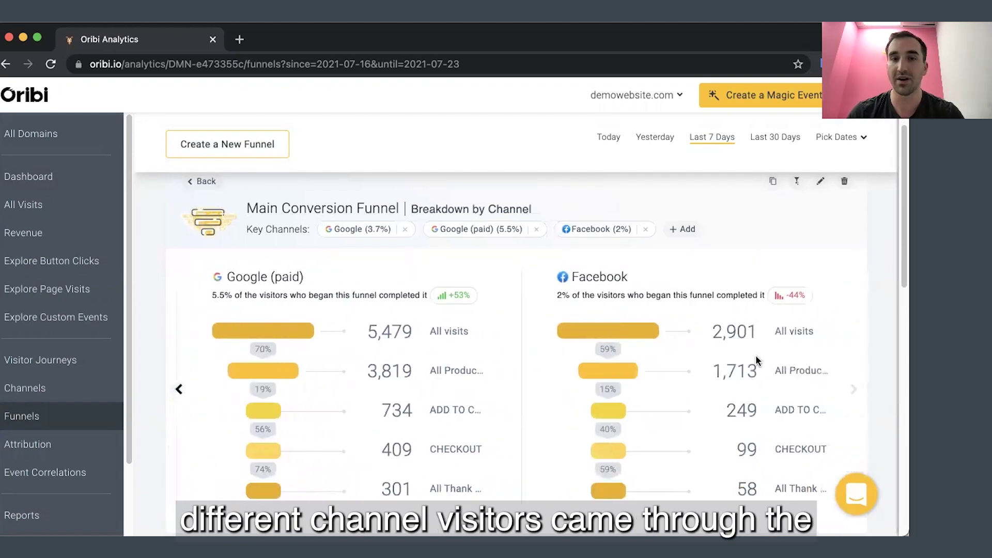
click(193, 181)
click(550, 234)
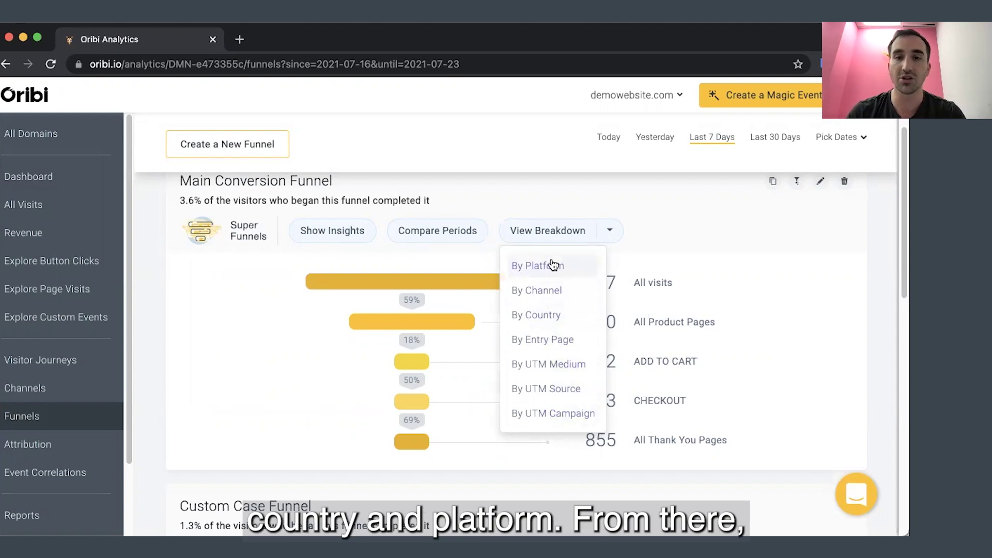
click(657, 231)
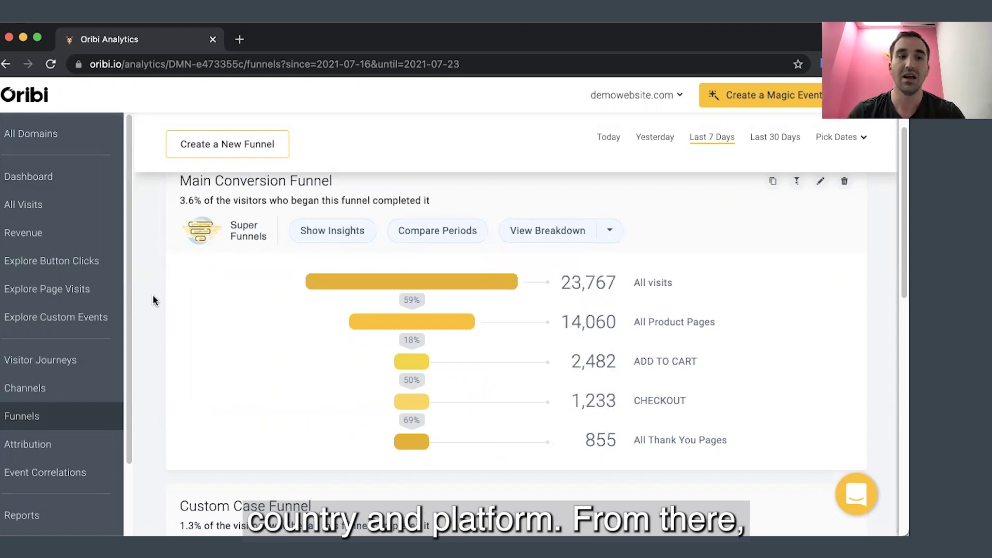
Open the event correlations and read the correlation between "All Blog Pages" and "All Thank You Pages"
click(70, 473)
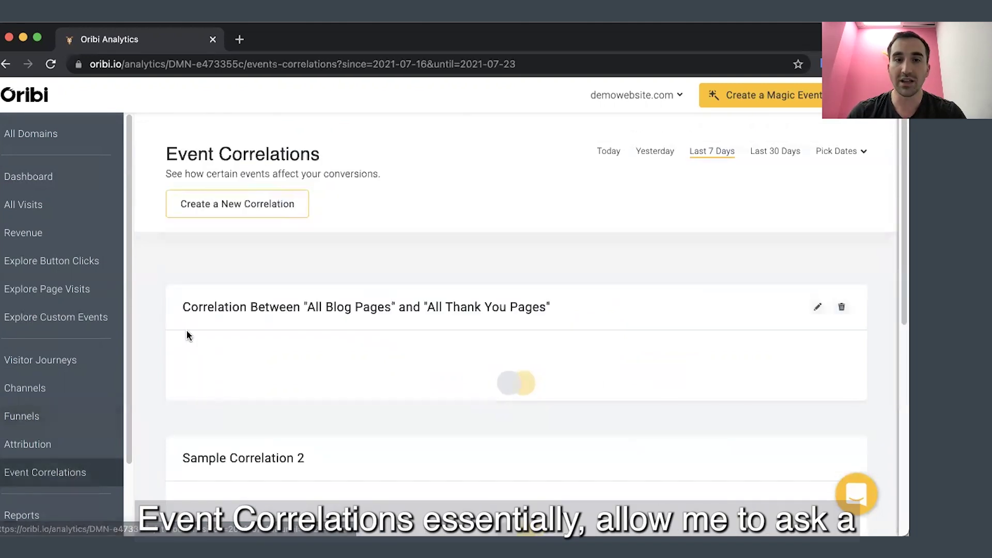
scroll(175, 331, down, 1)
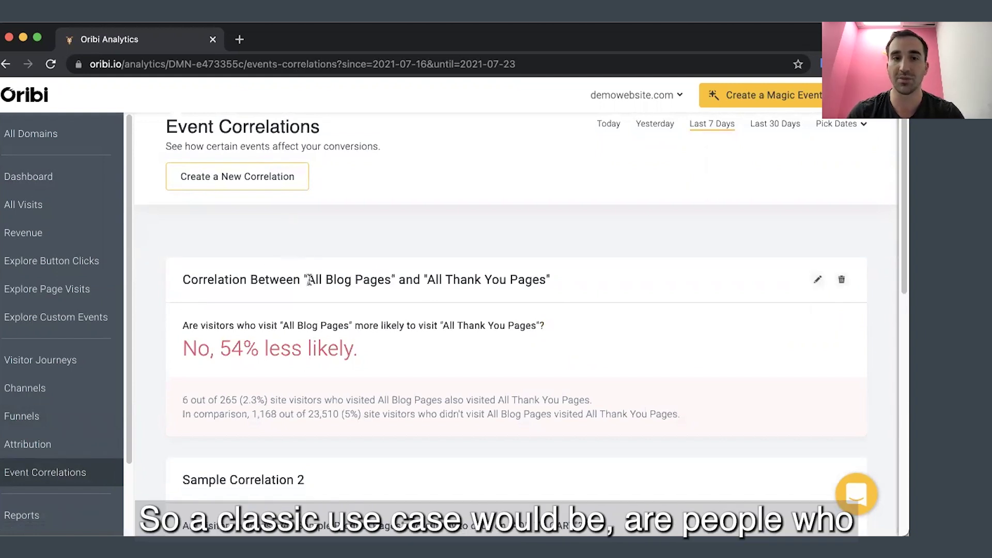
drag(308, 280, 538, 285)
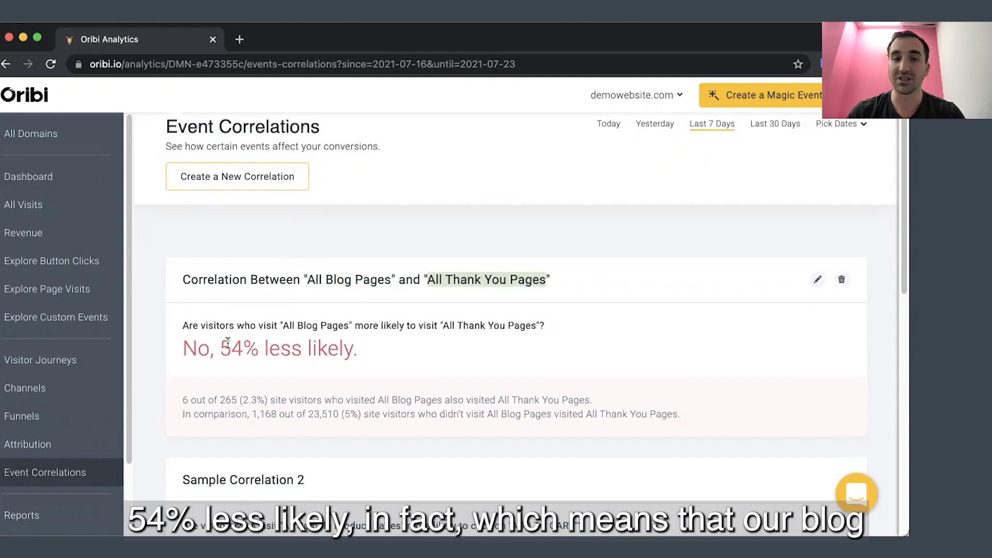
click(376, 358)
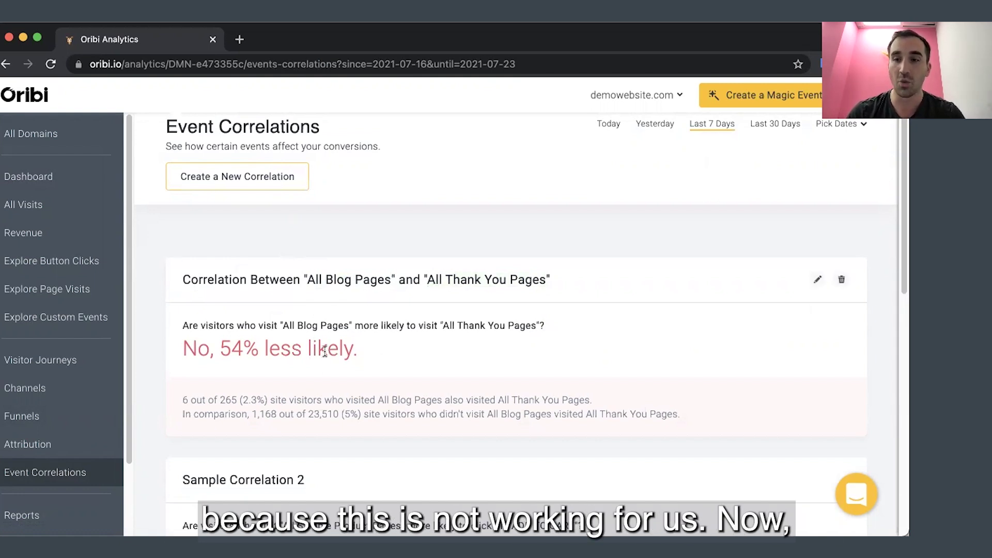
Open the Magic Events management page and review the custom events, click events and page visits available for export
scroll(72, 405, down, 2)
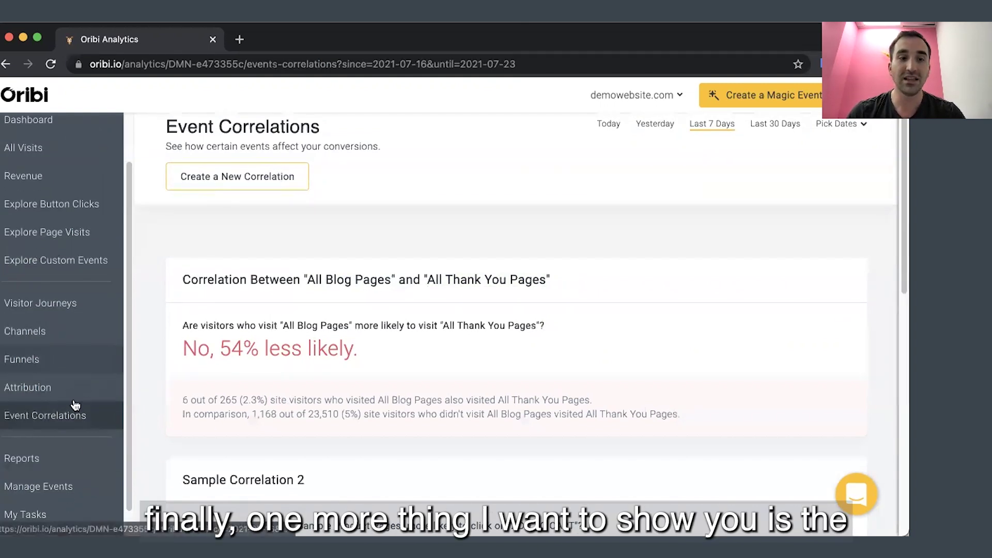
click(66, 487)
scroll(255, 406, down, 2)
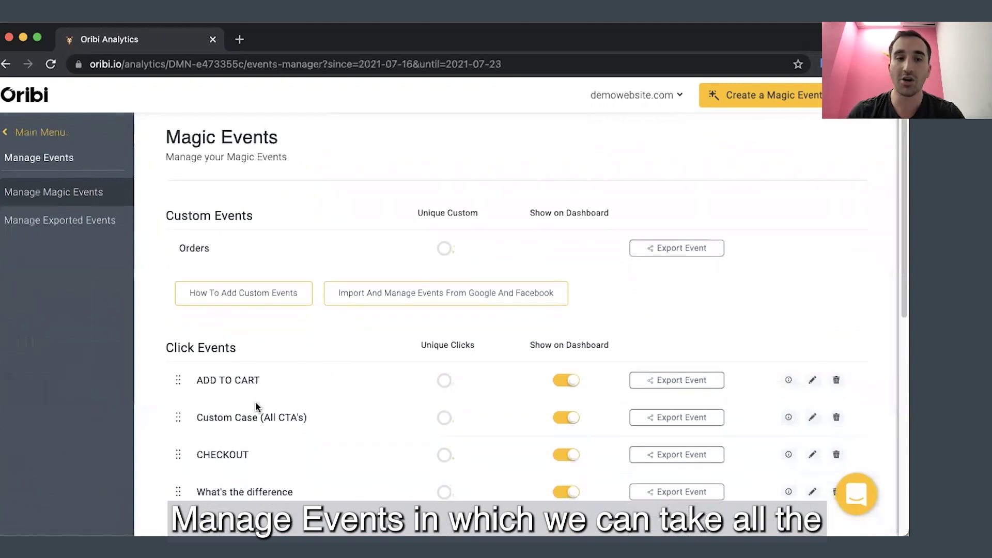
scroll(263, 377, down, 1)
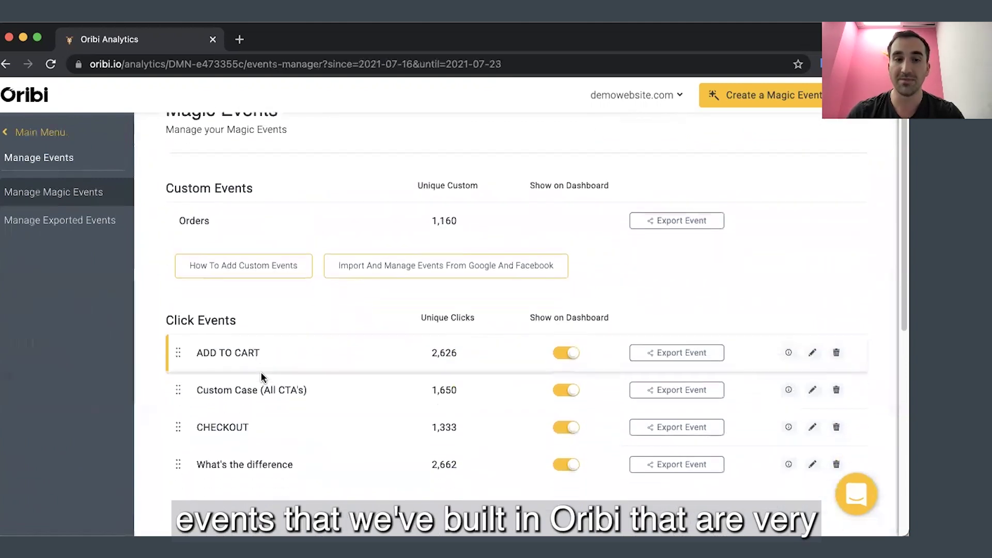
scroll(262, 375, down, 1)
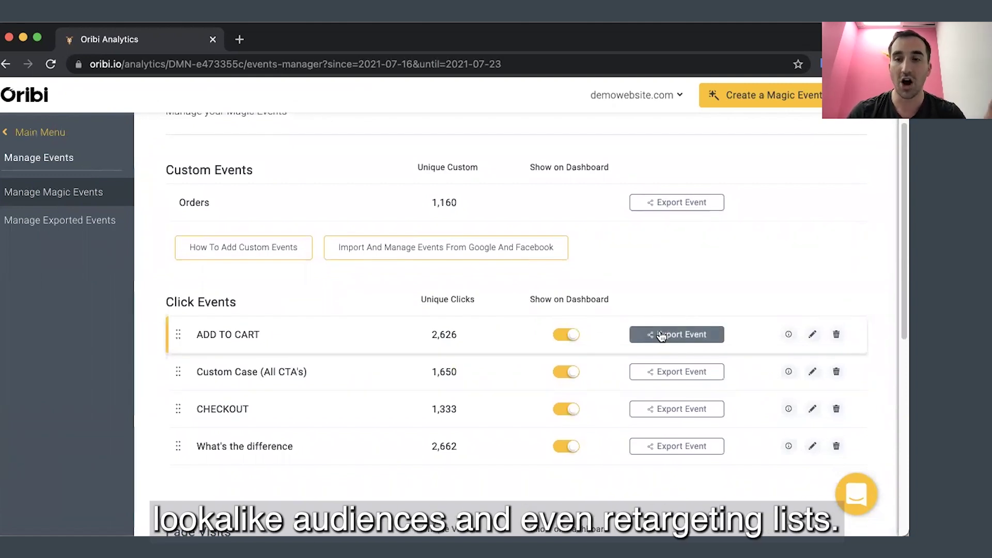
scroll(660, 335, down, 5)
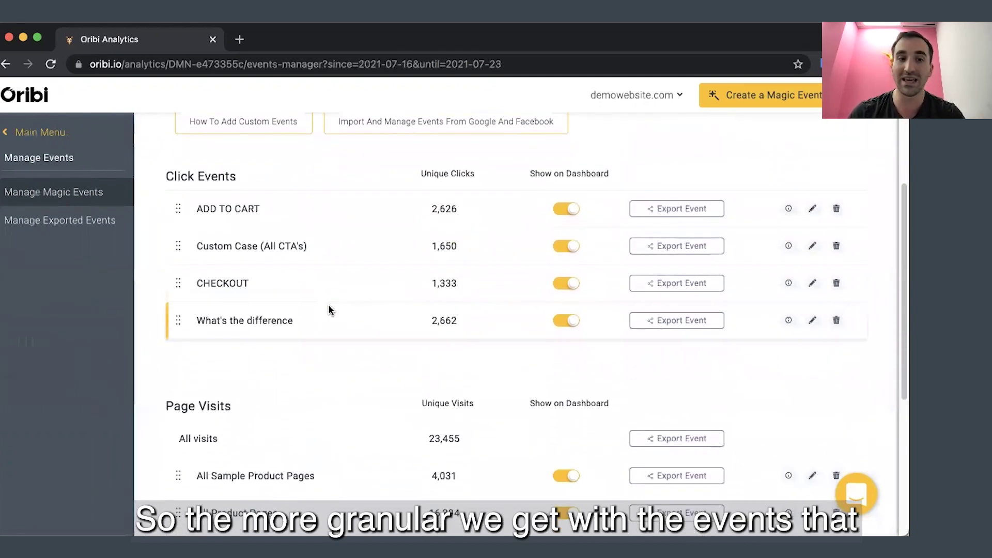
scroll(329, 309, down, 1)
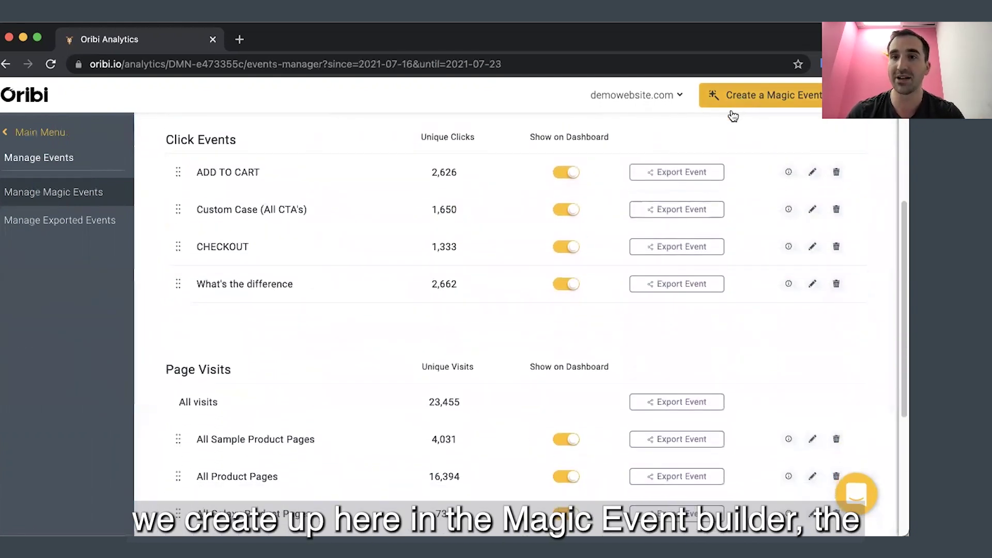